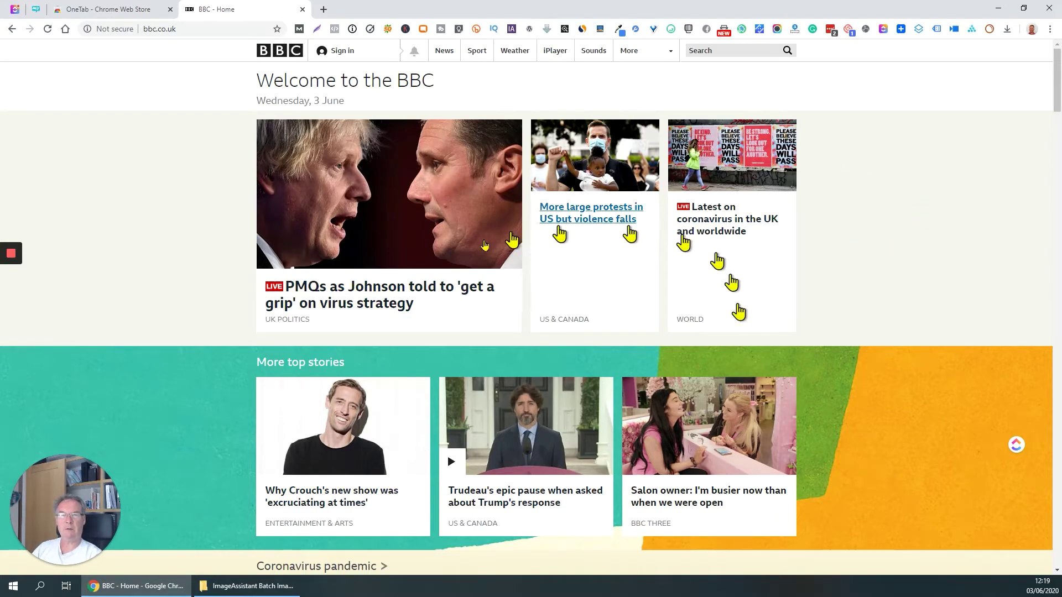
# Extract all images from the BBC homepage with the ImageAssistant extension.
pyautogui.scroll(-18, 959, 235)
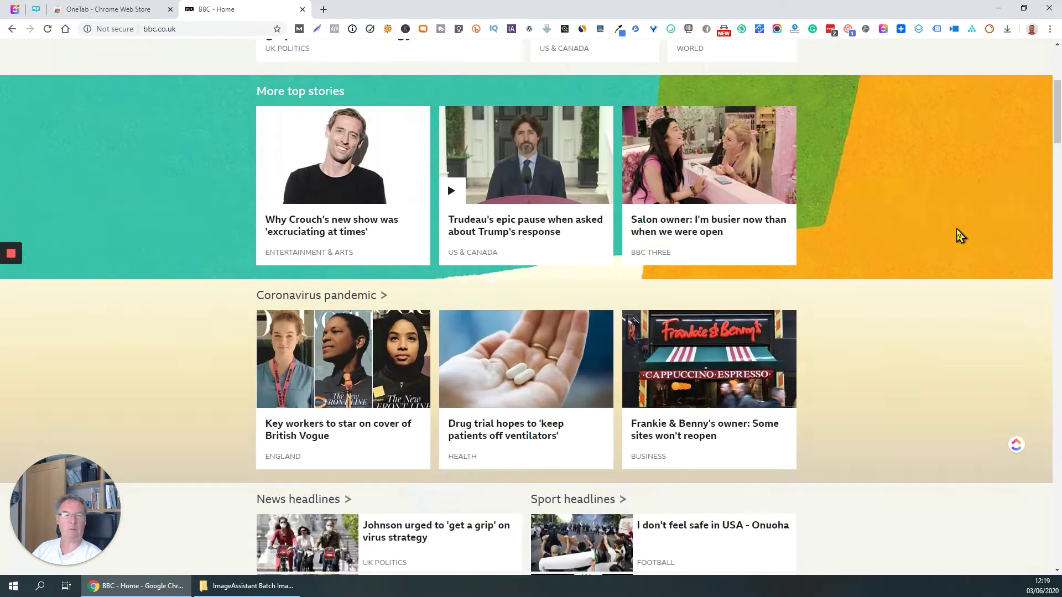
pyautogui.scroll(-20, 962, 226)
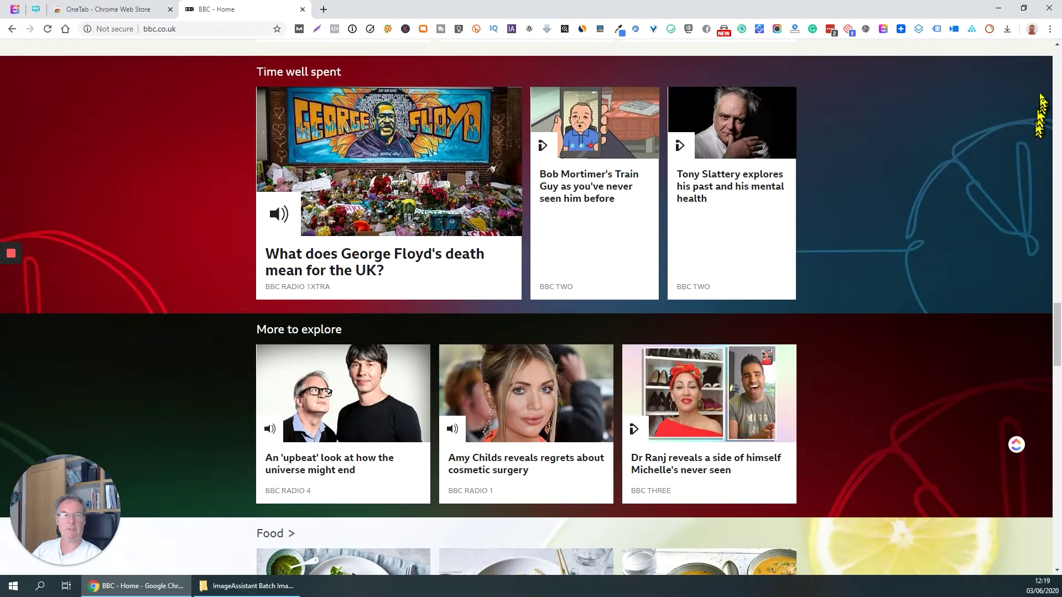
pyautogui.click(1056, 63)
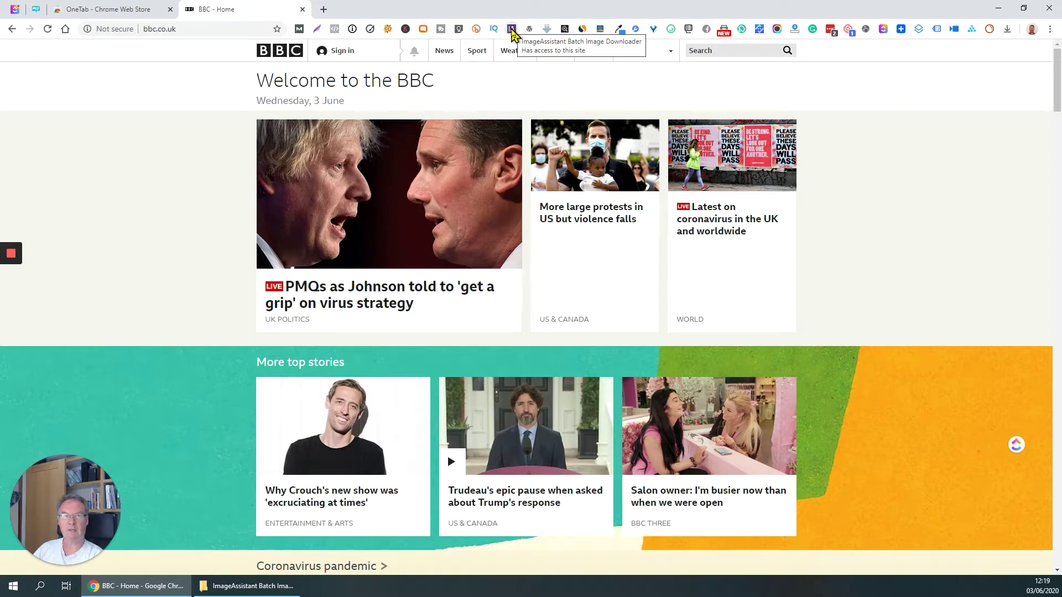
pyautogui.click(511, 32)
pyautogui.click(498, 49)
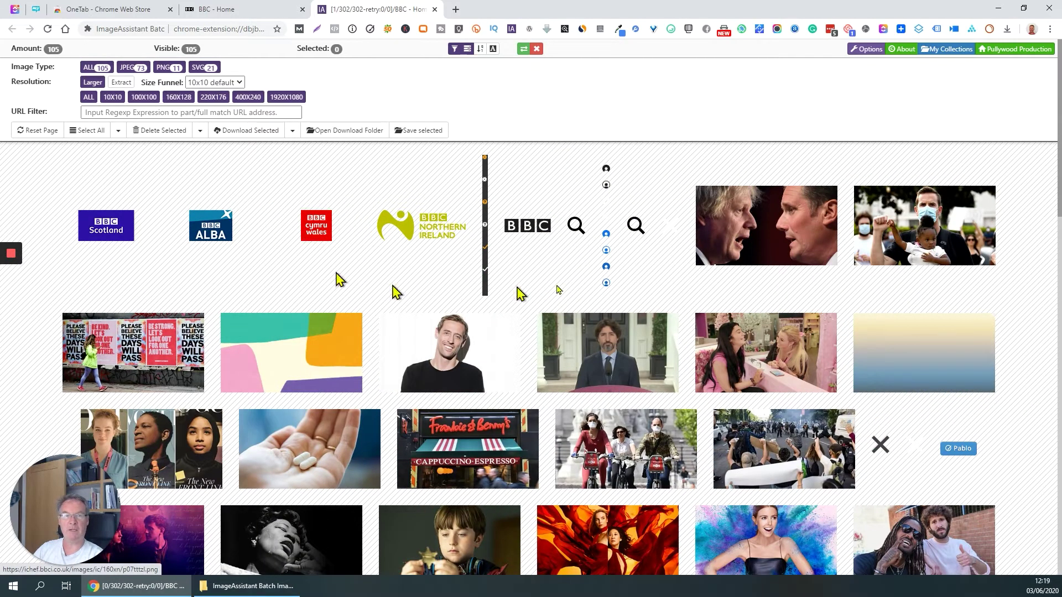
# Select all 105 extracted images and download them, confirming the default save path.
pyautogui.scroll(-5, 941, 270)
pyautogui.scroll(5, 962, 266)
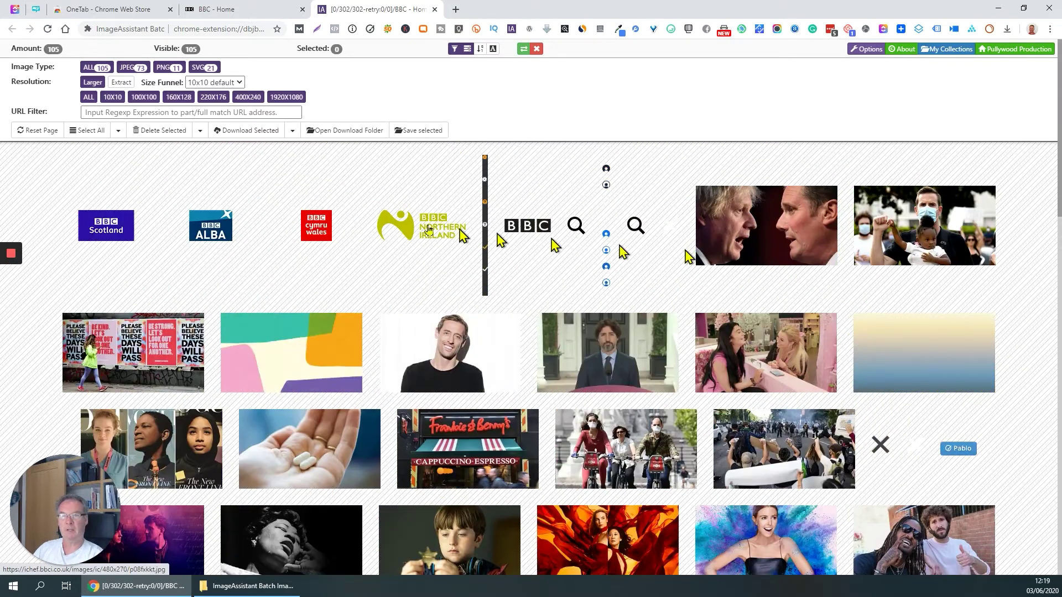
pyautogui.click(88, 132)
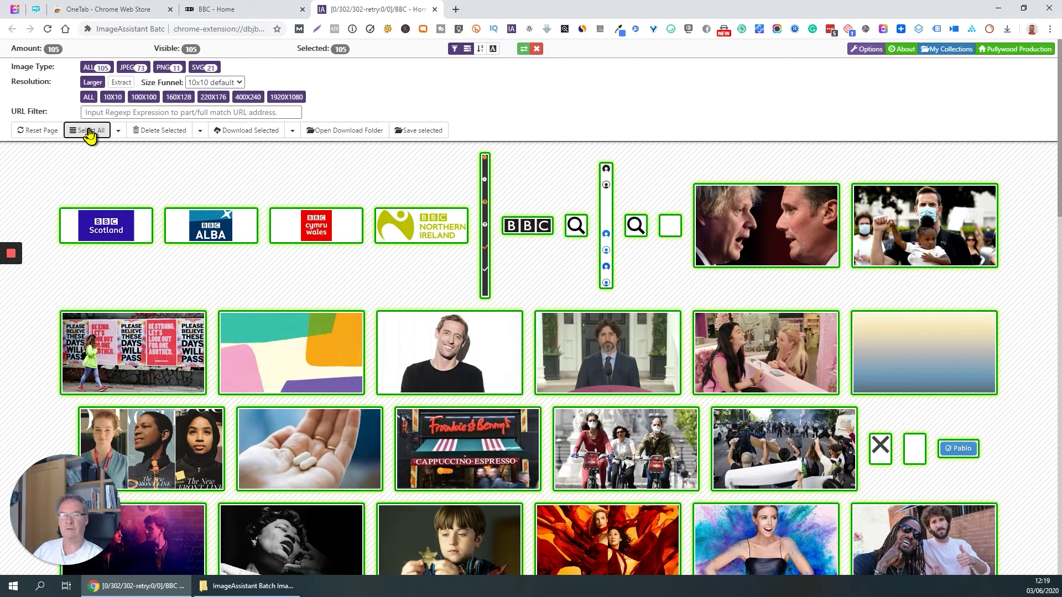
pyautogui.click(249, 133)
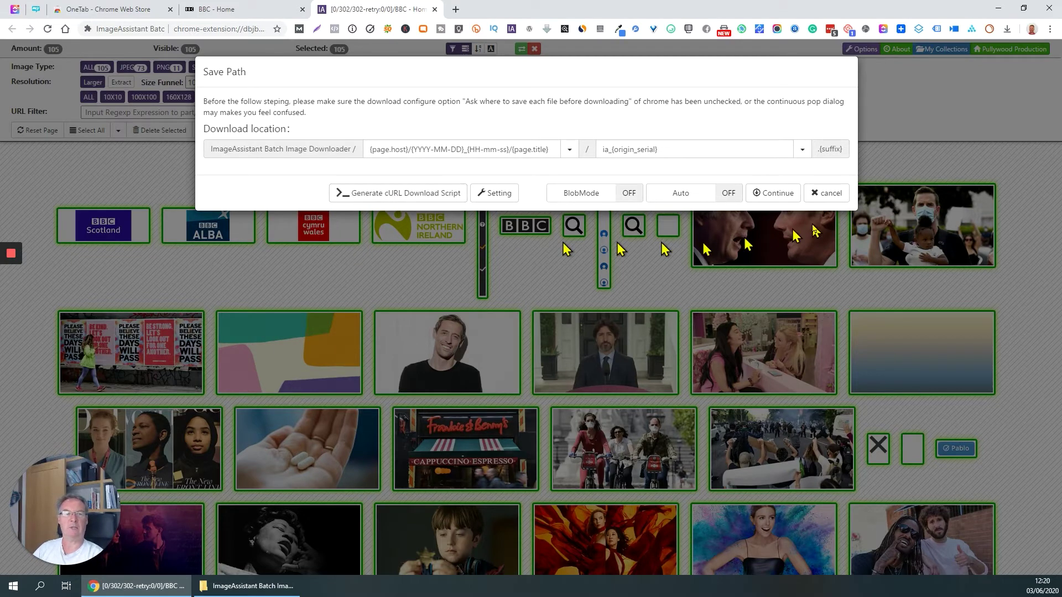
pyautogui.click(772, 197)
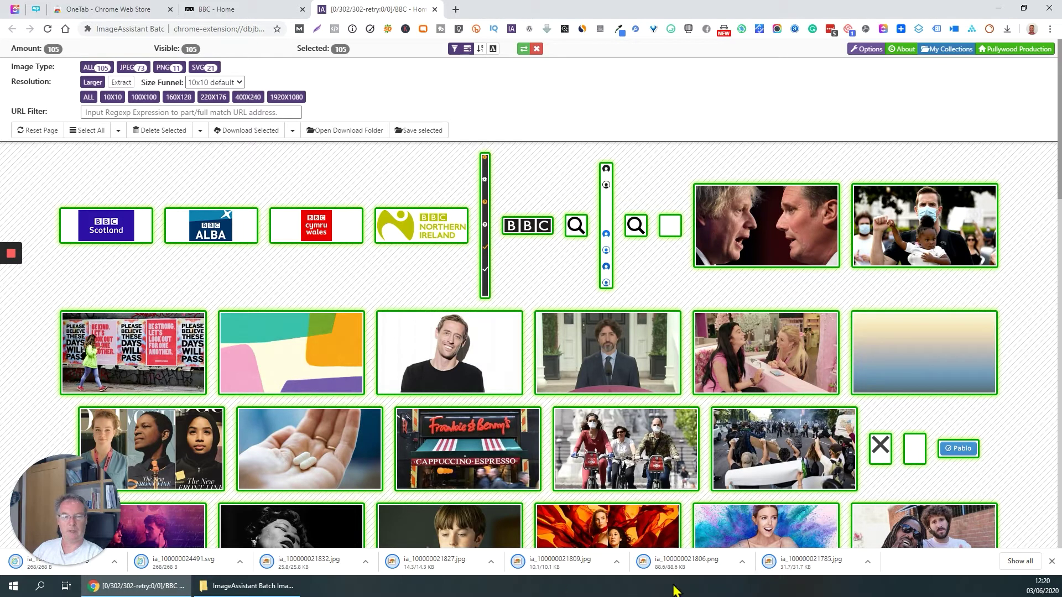
pyautogui.click(277, 593)
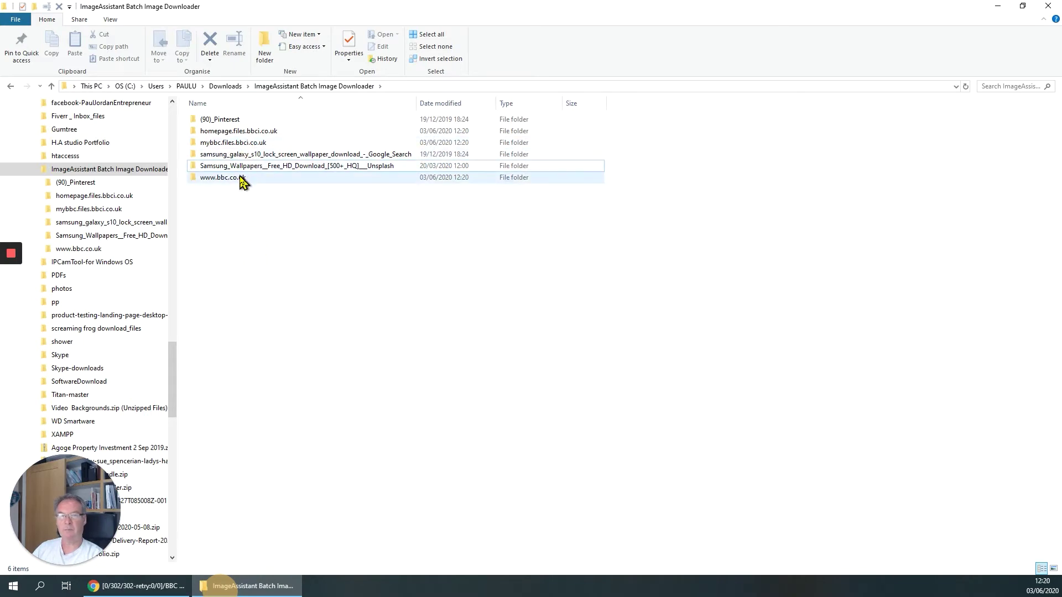
pyautogui.doubleClick(243, 178)
pyautogui.doubleClick(237, 121)
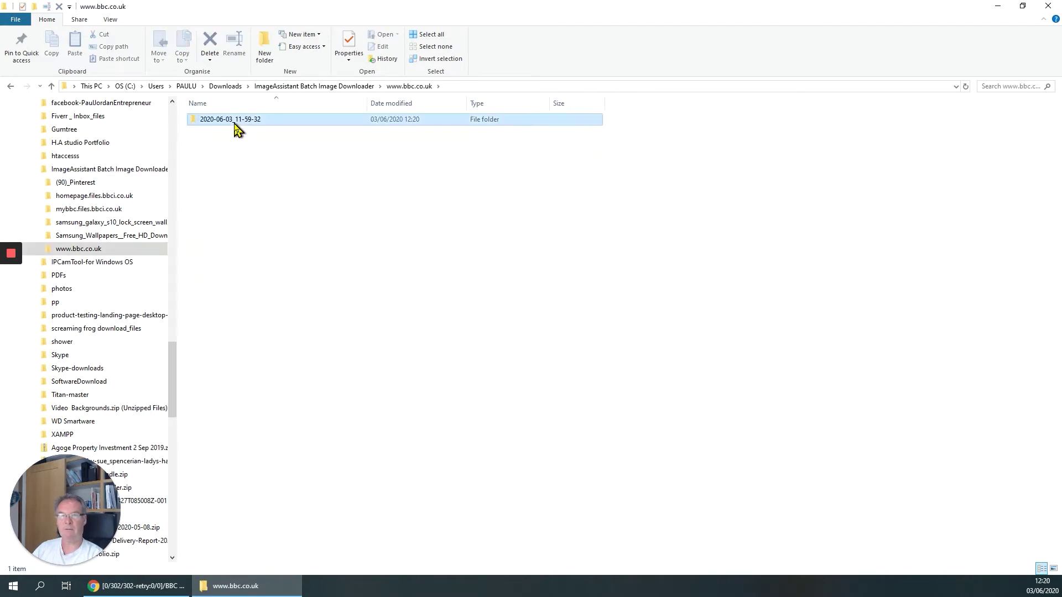
pyautogui.doubleClick(237, 121)
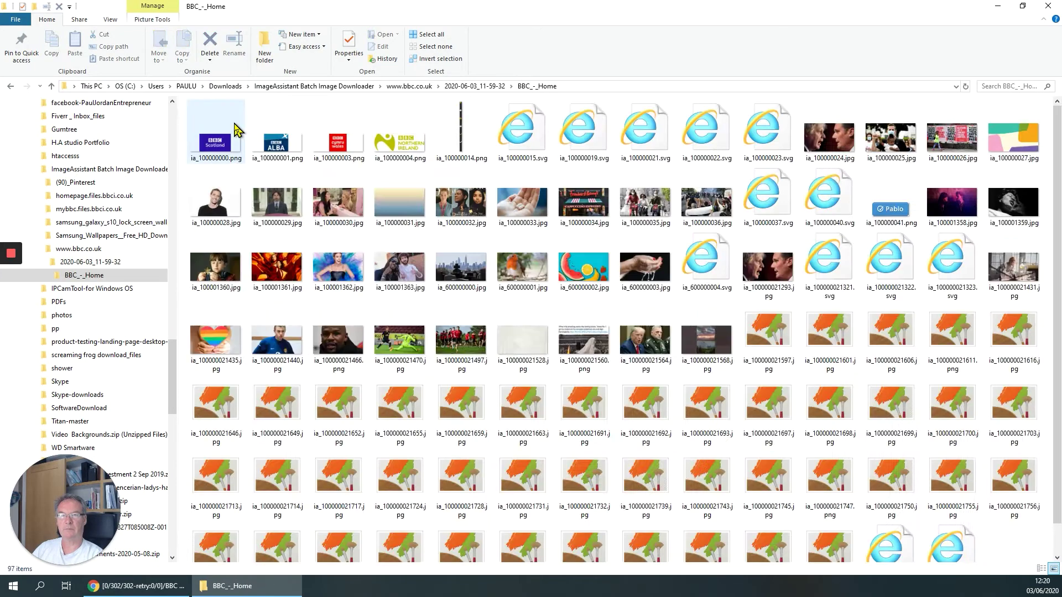
pyautogui.scroll(-1, 581, 376)
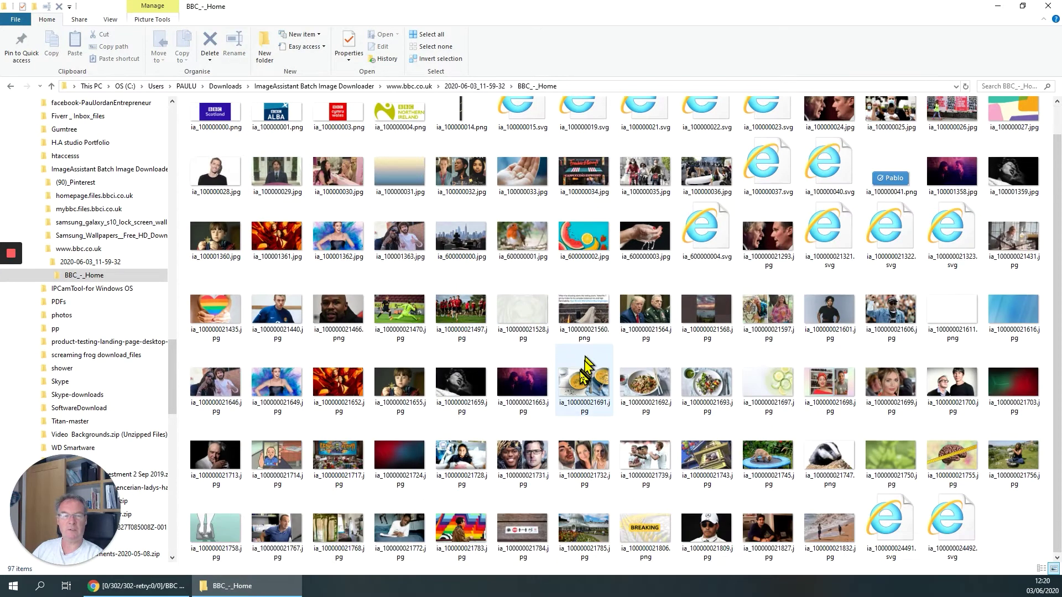
pyautogui.scroll(1, 581, 378)
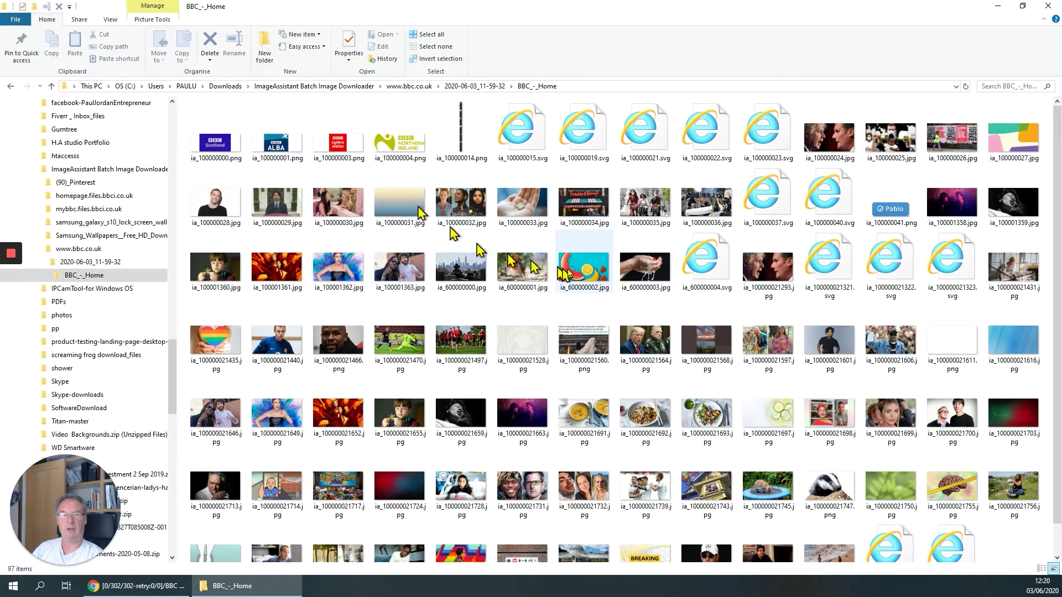
pyautogui.doubleClick(581, 277)
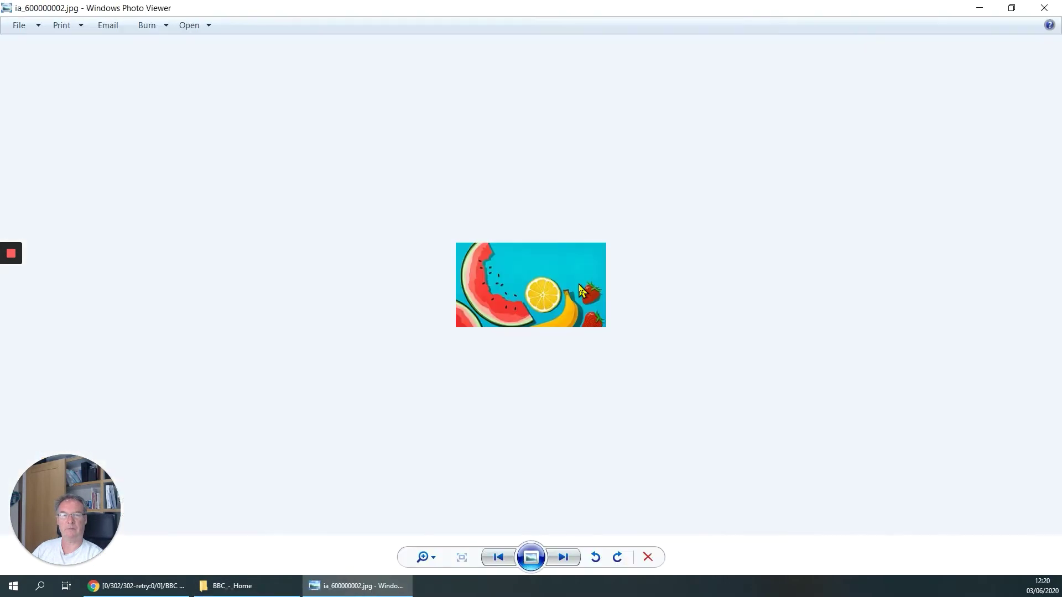
# Page through fifteen downloaded BBC images in Photo Viewer, then close the viewer.
pyautogui.click(576, 559)
pyautogui.click(576, 558)
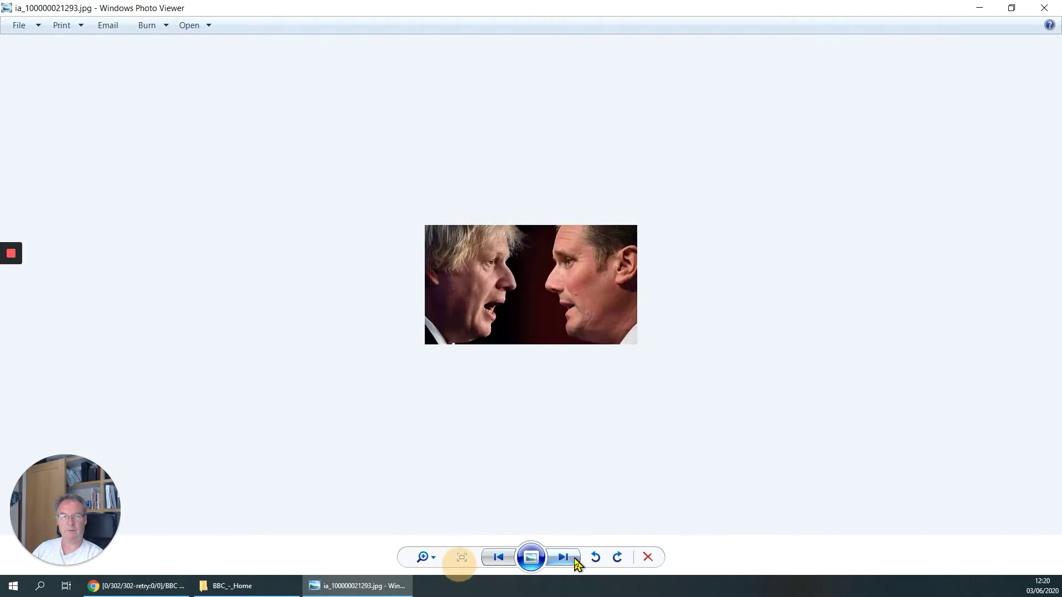
pyautogui.click(575, 558)
pyautogui.click(574, 559)
pyautogui.click(574, 559)
pyautogui.click(573, 558)
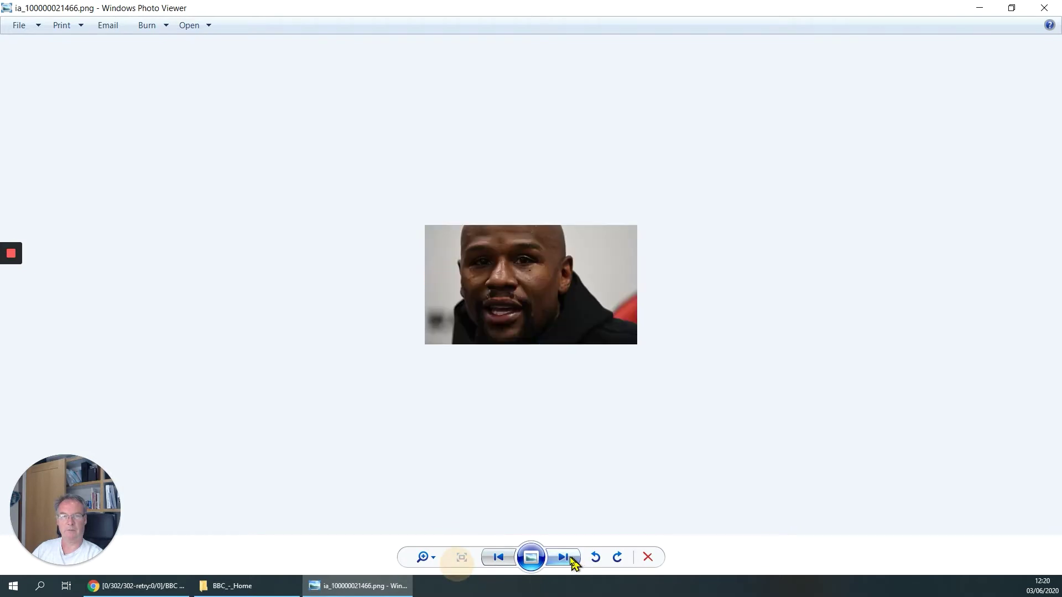
pyautogui.click(572, 559)
pyautogui.click(572, 558)
pyautogui.click(572, 559)
pyautogui.click(572, 559)
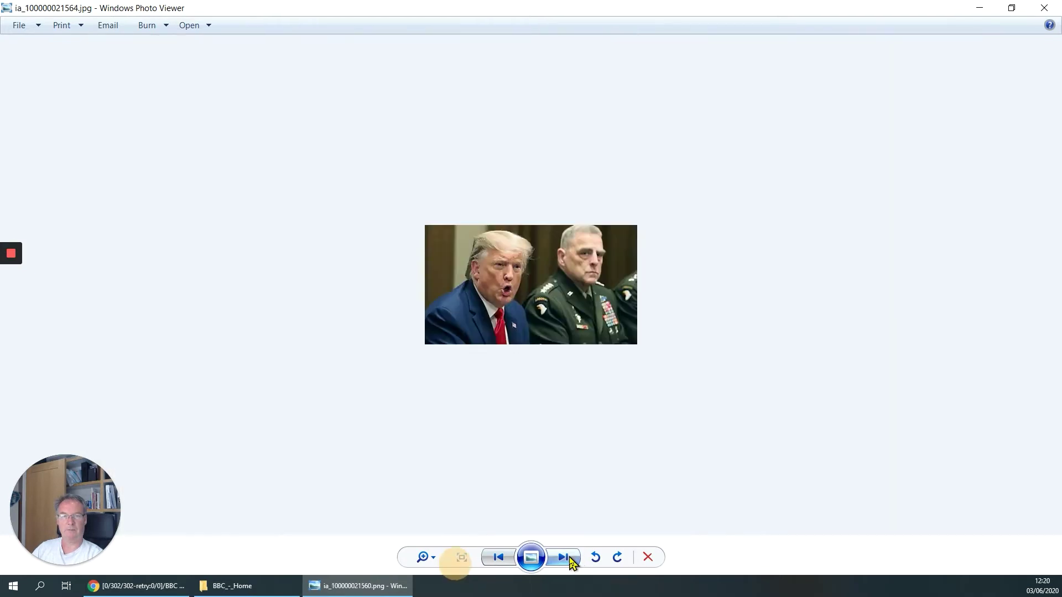
pyautogui.click(570, 559)
pyautogui.click(570, 558)
pyautogui.click(571, 559)
pyautogui.click(570, 559)
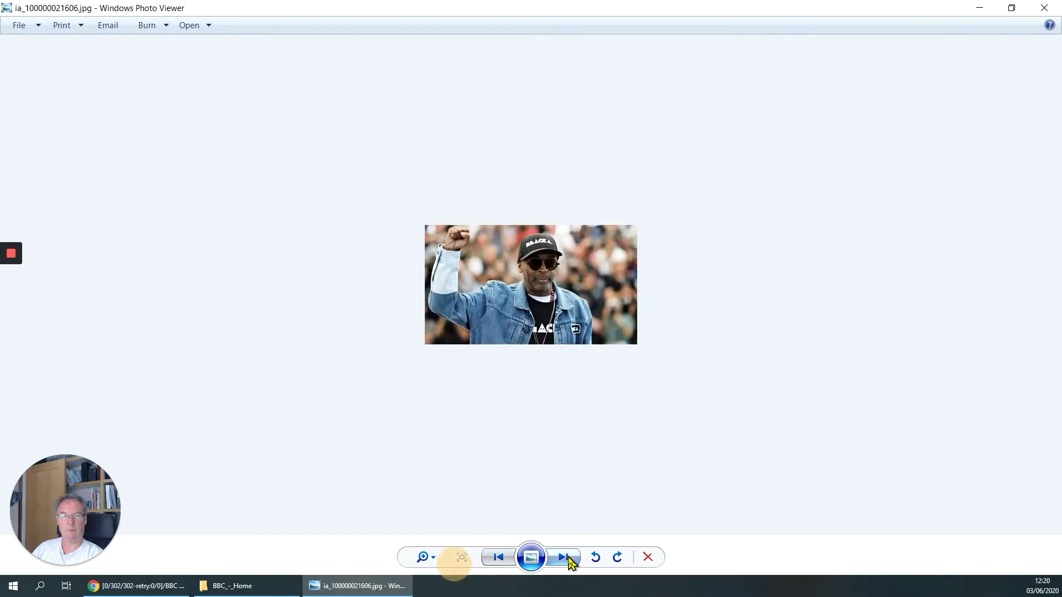
pyautogui.click(571, 559)
pyautogui.click(1043, 8)
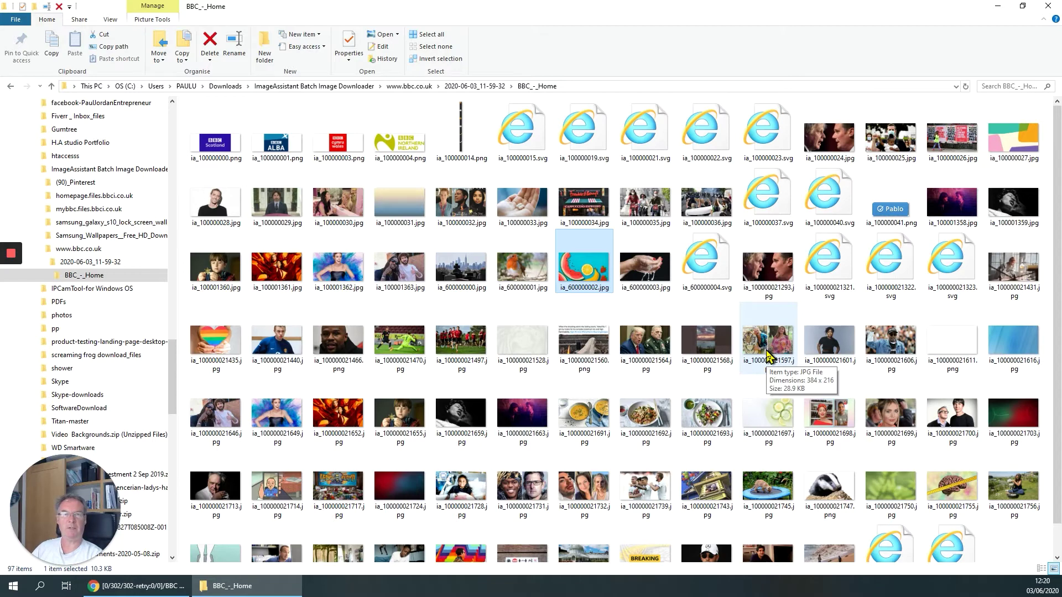
# Close the BBC_-_Home File Explorer window to return to the ImageAssistant grid.
pyautogui.click(1046, 7)
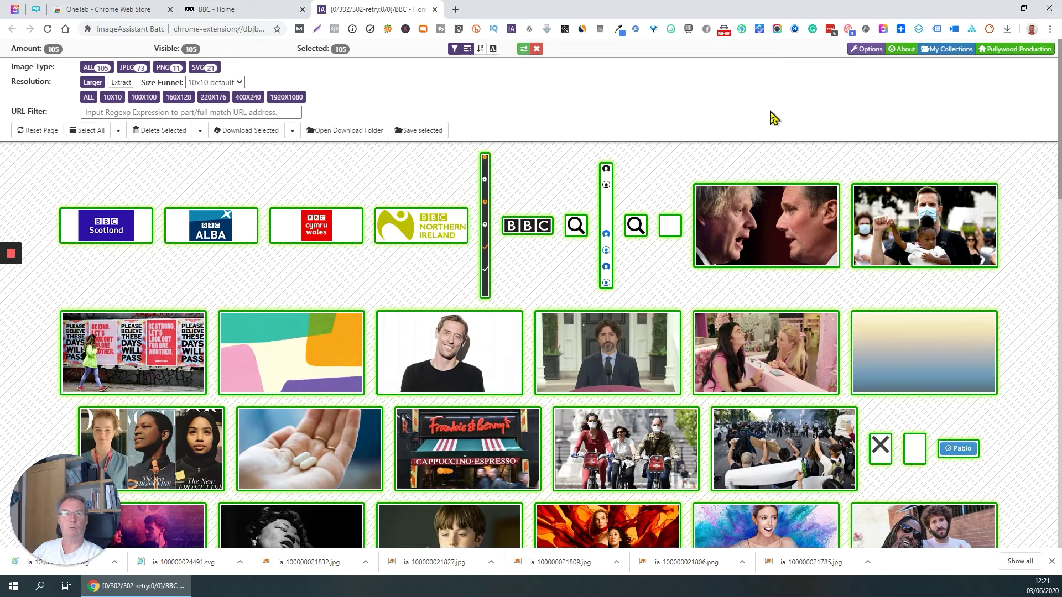
pyautogui.click(1050, 29)
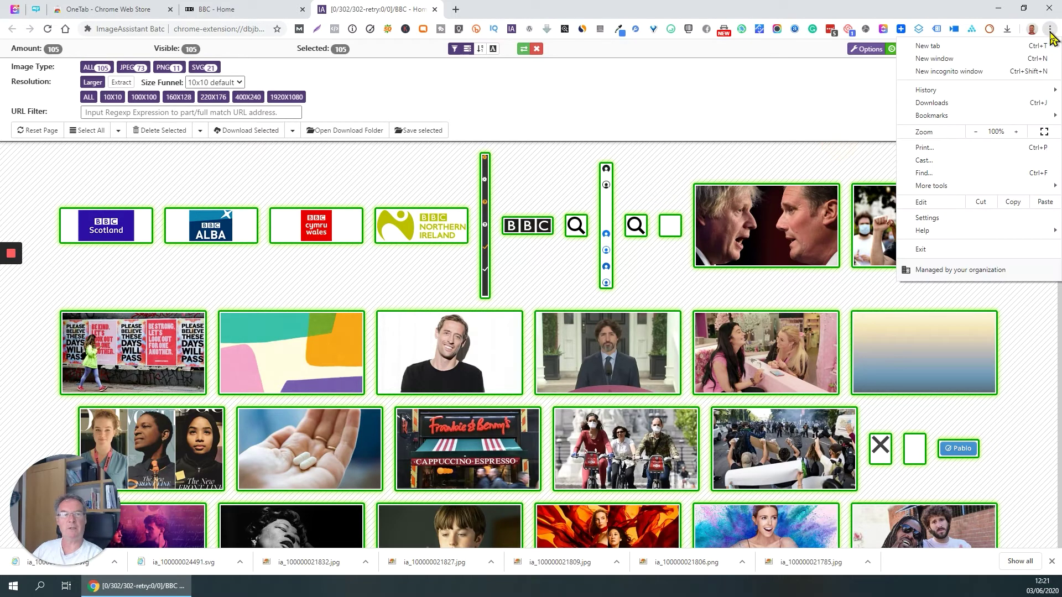
pyautogui.click(966, 219)
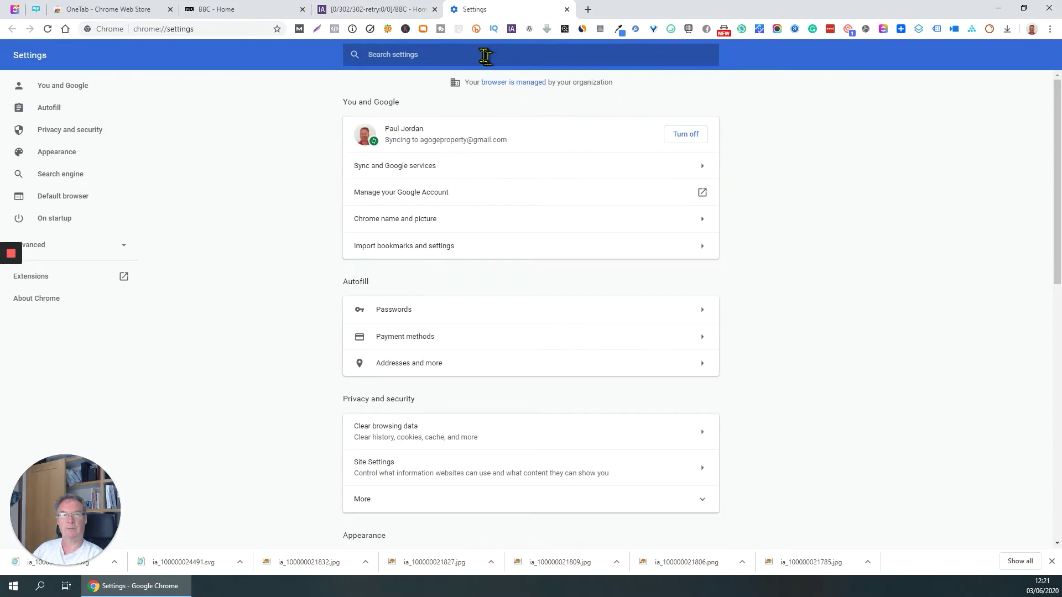
pyautogui.write('down')
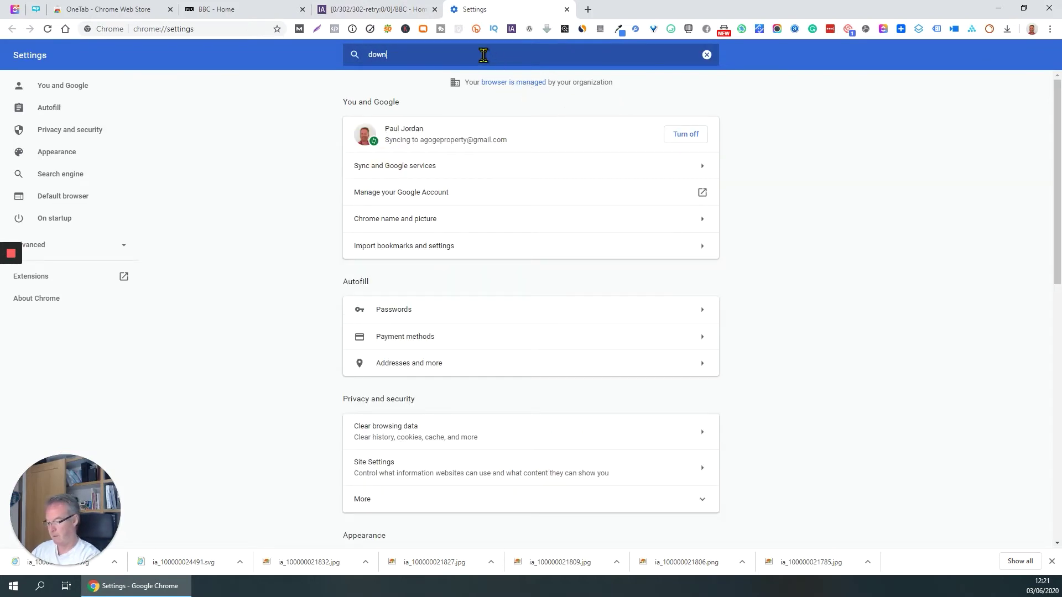
pyautogui.write('l')
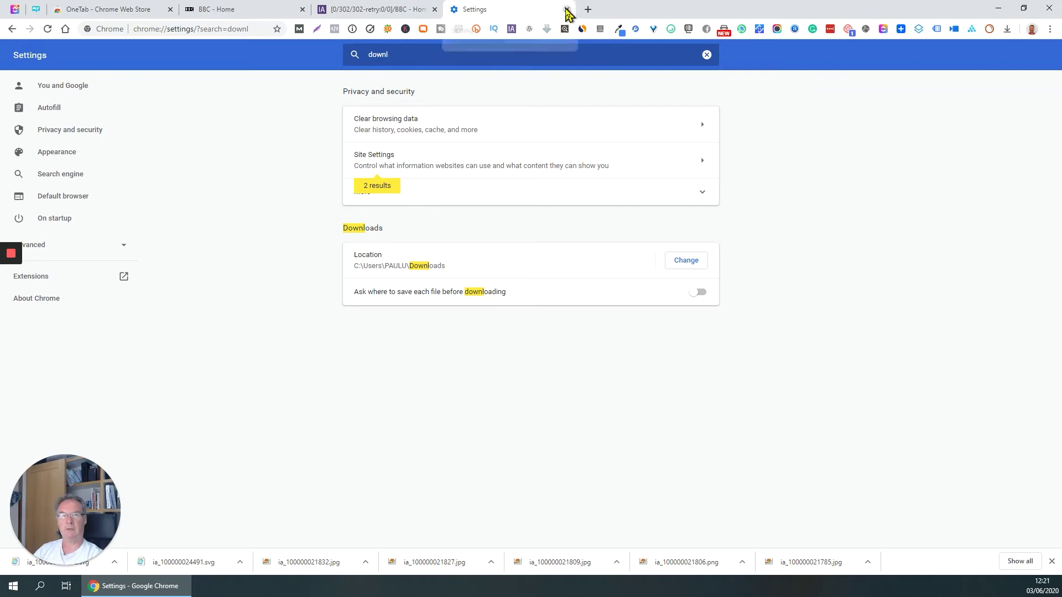
pyautogui.click(566, 10)
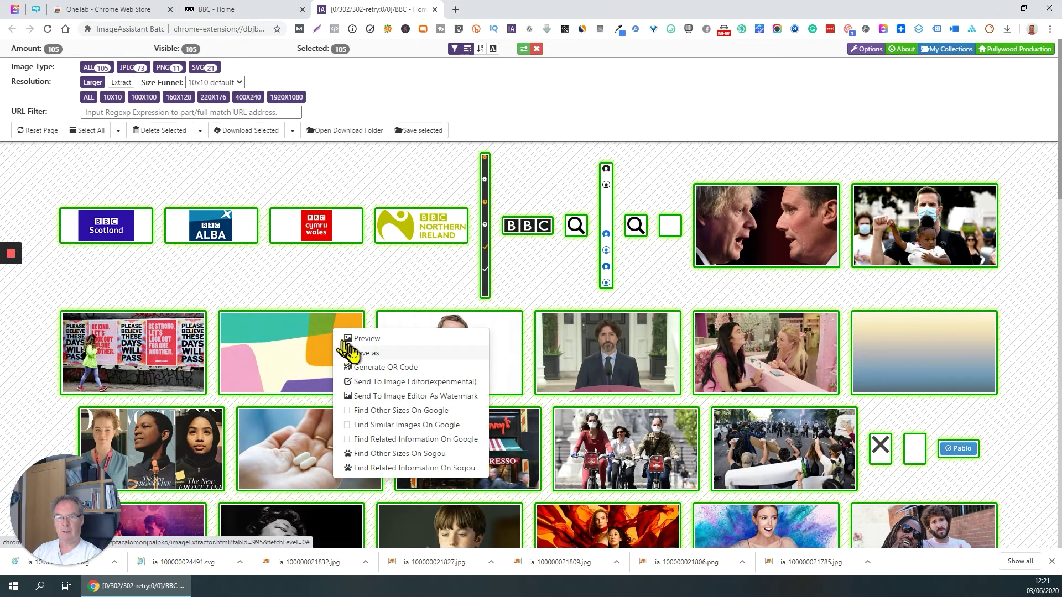
# Send the pastel abstract image to the Image Editor and review its tiled text watermark settings.
pyautogui.click(413, 382)
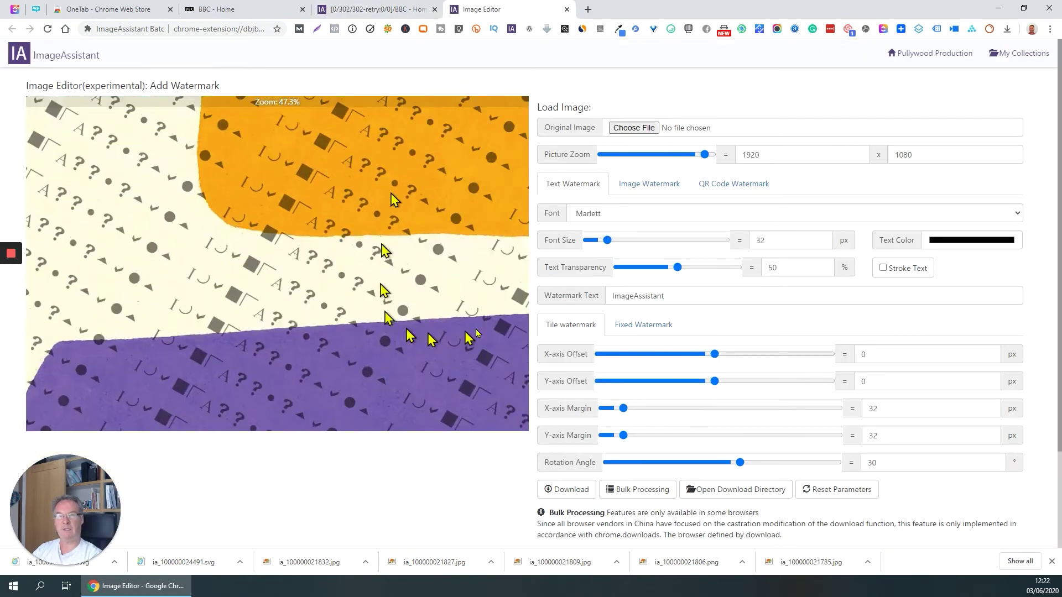
pyautogui.scroll(-2, 876, 386)
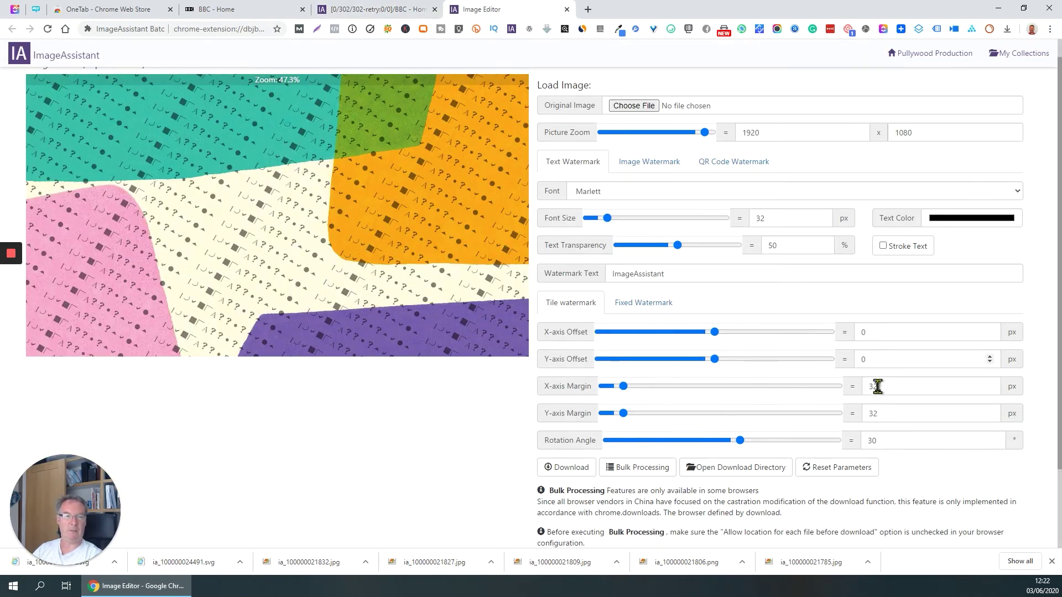
pyautogui.scroll(2, 876, 394)
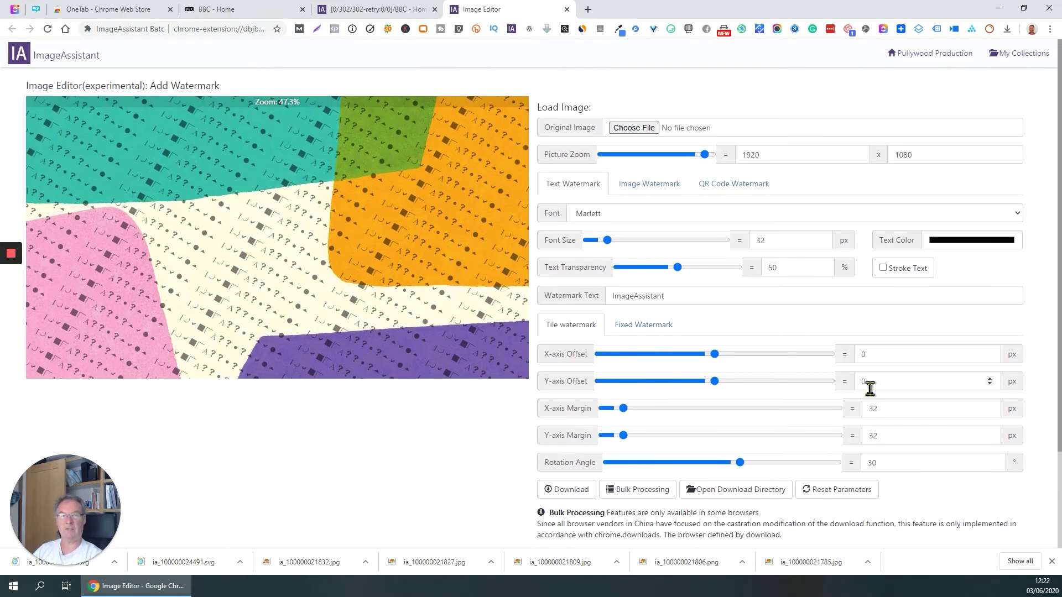
# Save the BBC Cymru Wales logo as a PNG into Downloads, then bring up the page-wide menu.
pyautogui.click(422, 12)
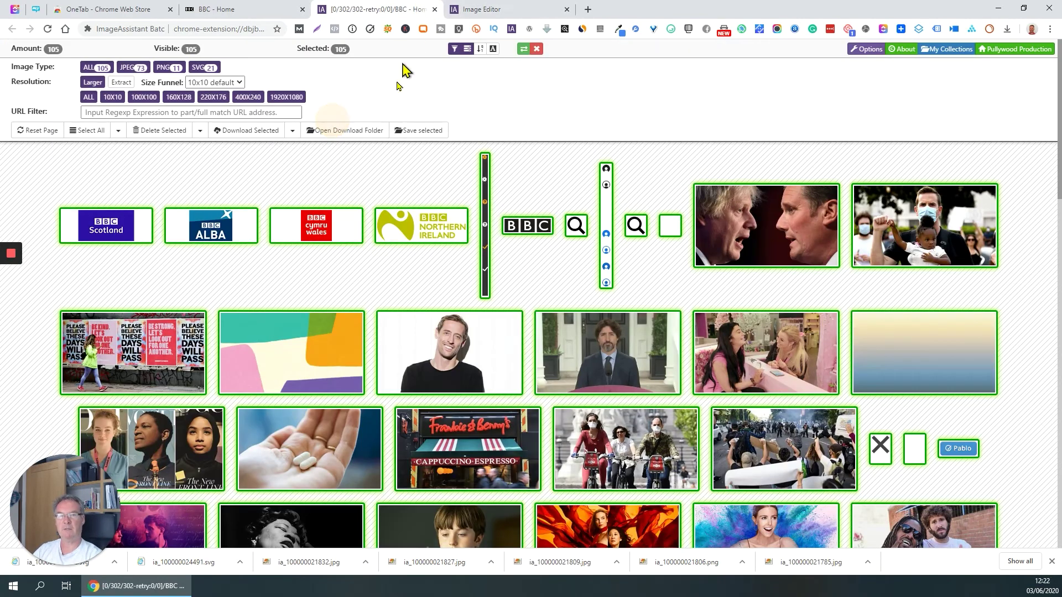
pyautogui.rightClick(315, 242)
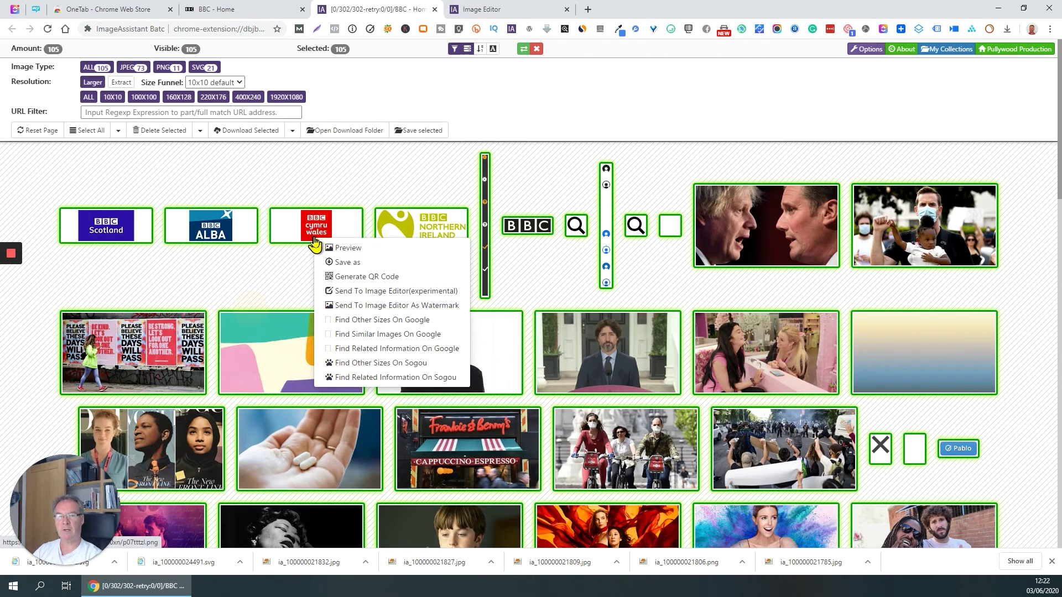
pyautogui.click(360, 264)
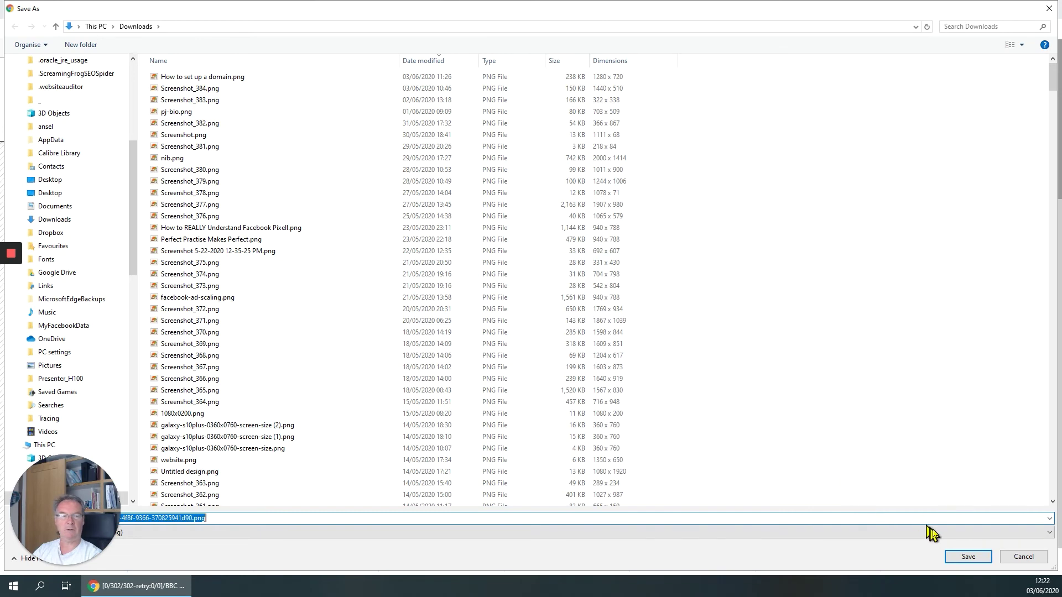
pyautogui.click(982, 553)
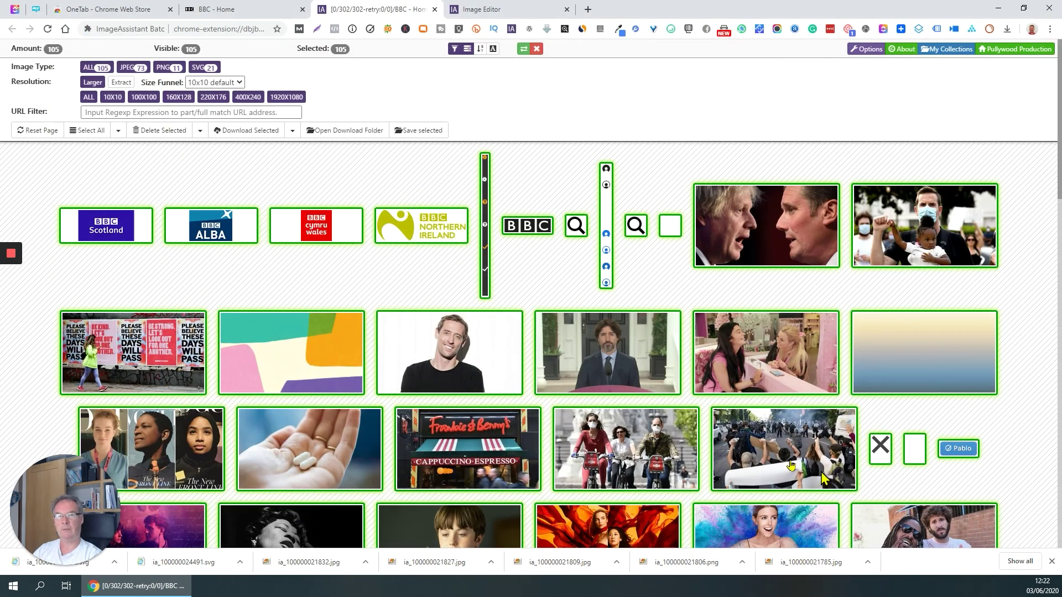
pyautogui.rightClick(377, 228)
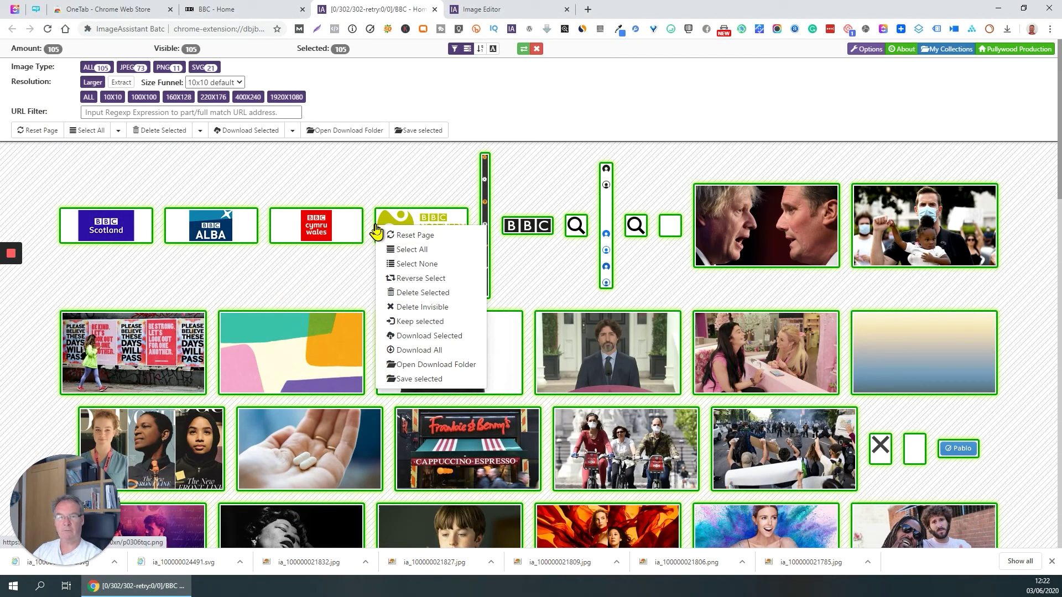